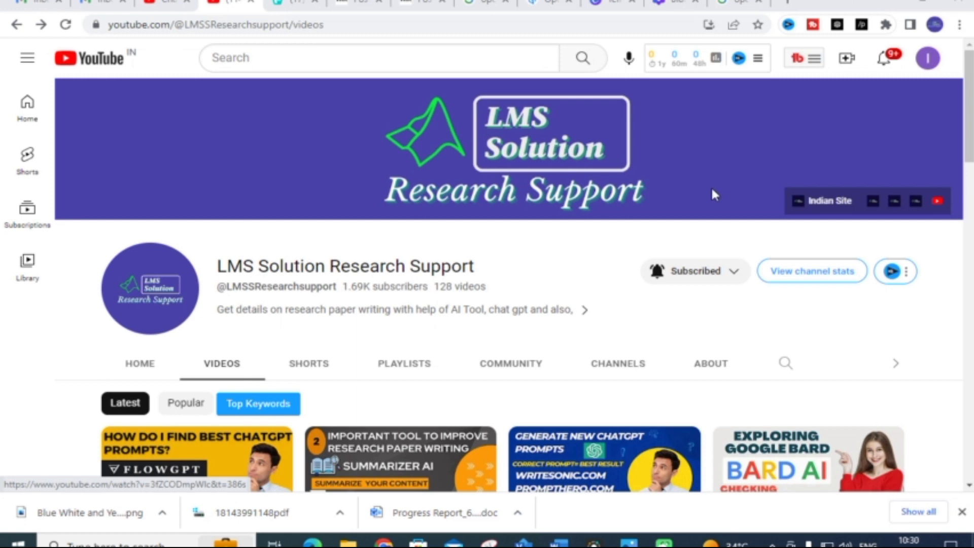
# From the 'open read ai' Google results, open the official OpenRead website
pyautogui.click(738, 3)
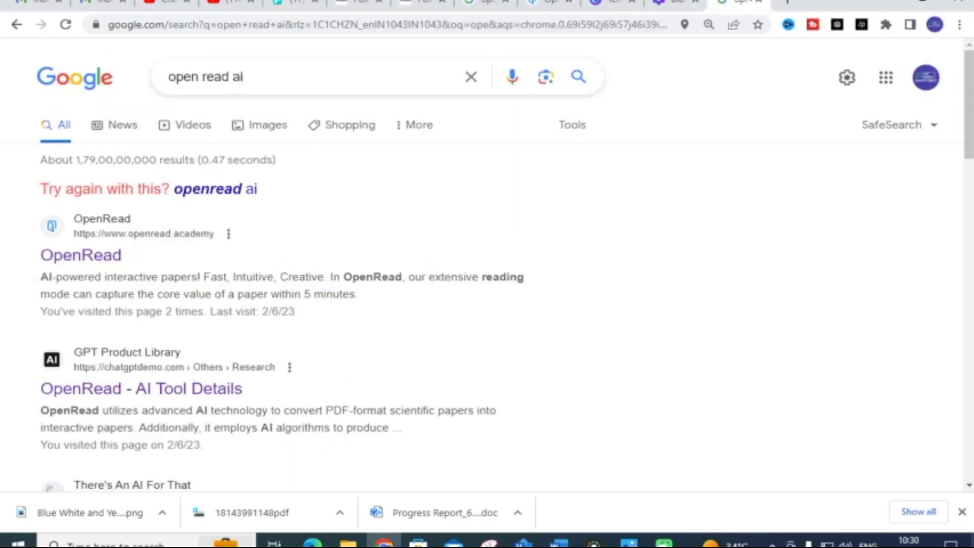
pyautogui.scroll(-1, 430, 223)
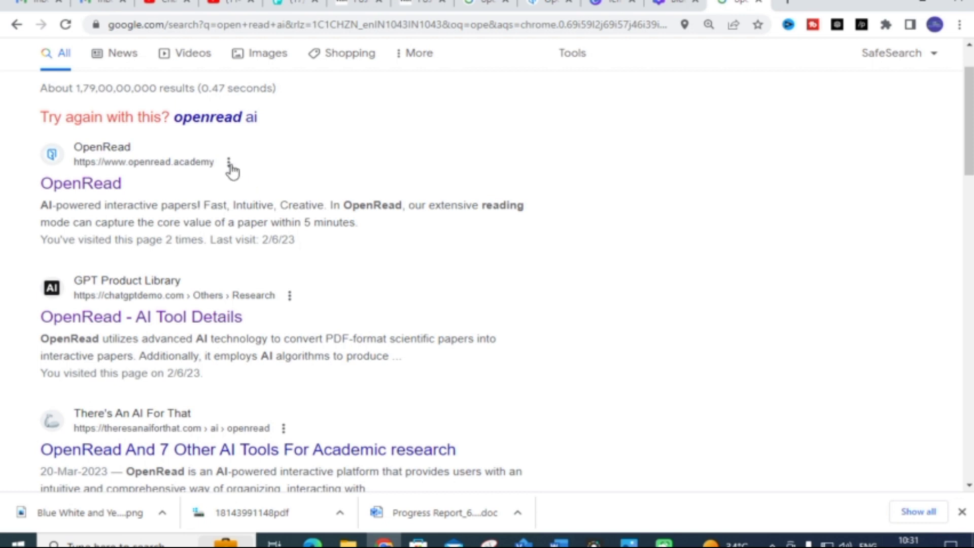
pyautogui.click(103, 189)
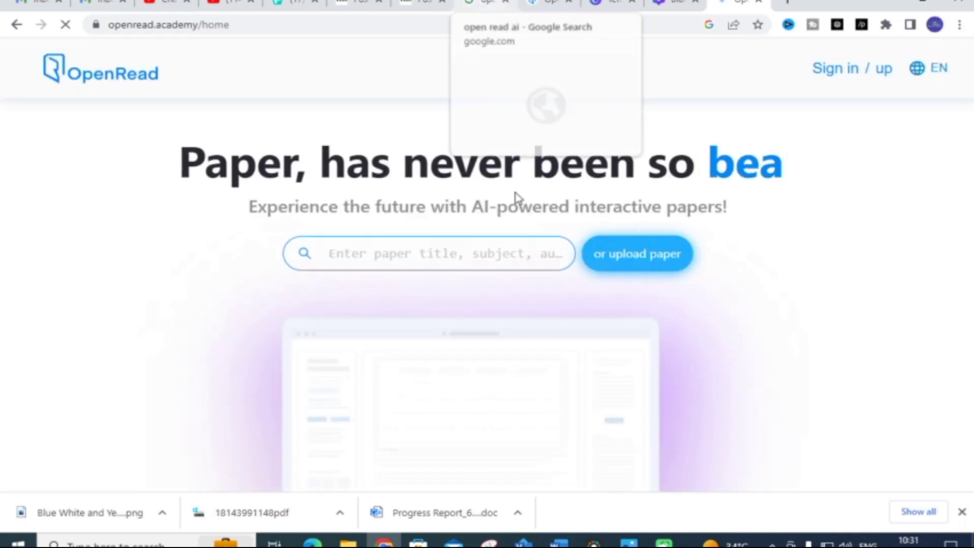
# Search OpenRead for 'renewable energy resources' and browse the matching papers
pyautogui.click(438, 251)
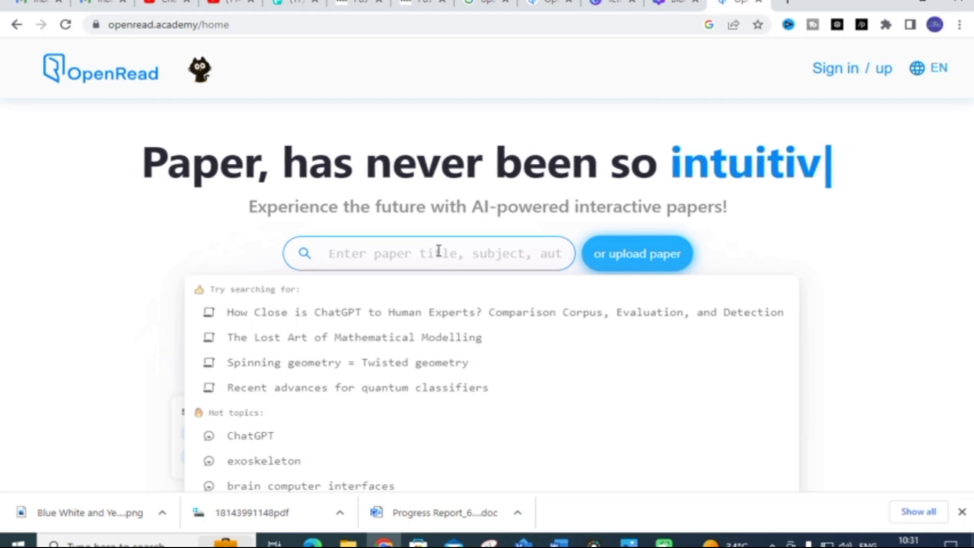
pyautogui.write('renewqblwe')
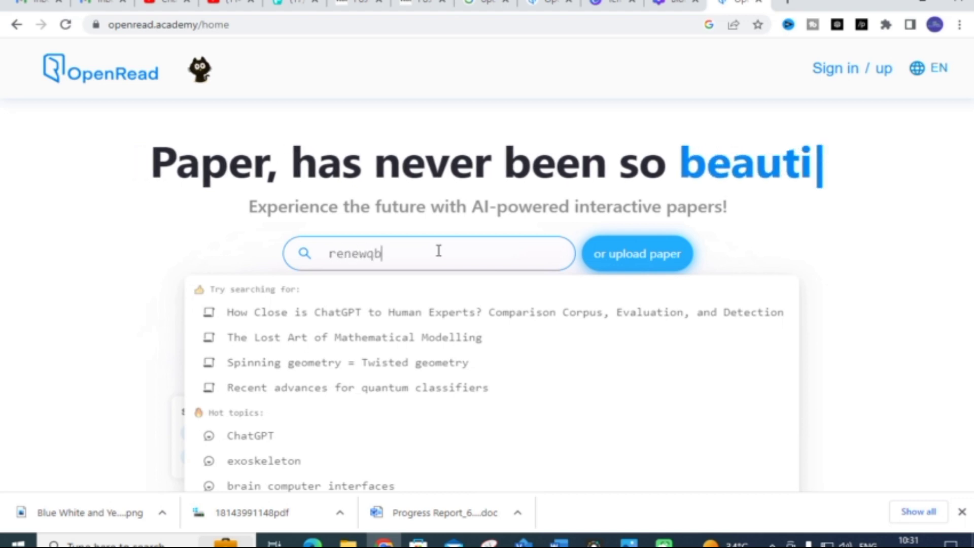
pyautogui.press('BackSpace')
pyautogui.press('BackSpace')
pyautogui.press('BackSpace')
pyautogui.press('BackSpace')
pyautogui.press('BackSpace')
pyautogui.press('BackSpace')
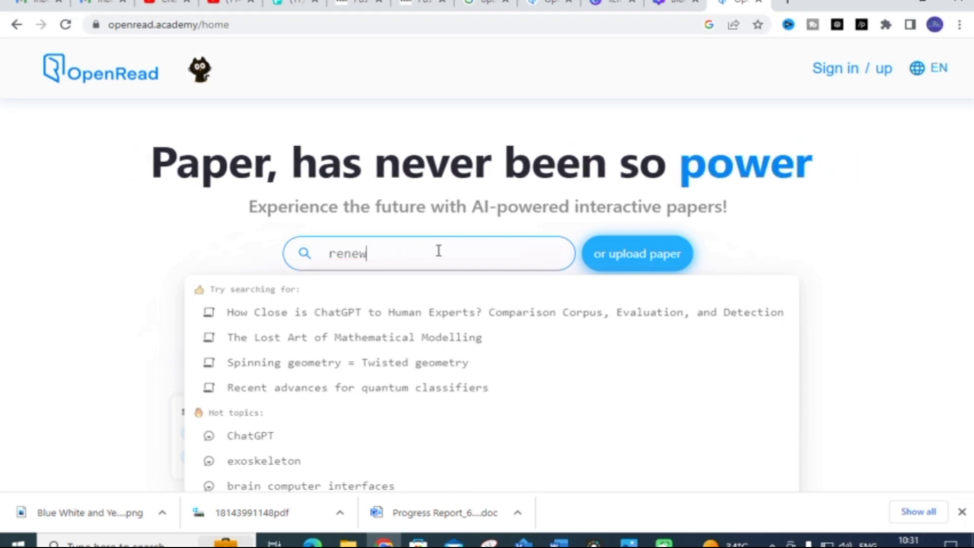
pyautogui.write('able ')
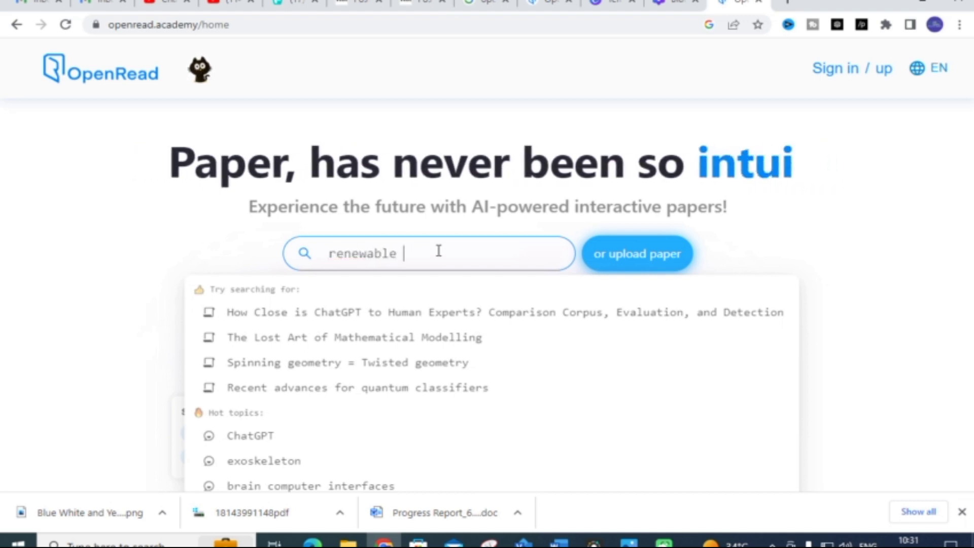
pyautogui.write('energy')
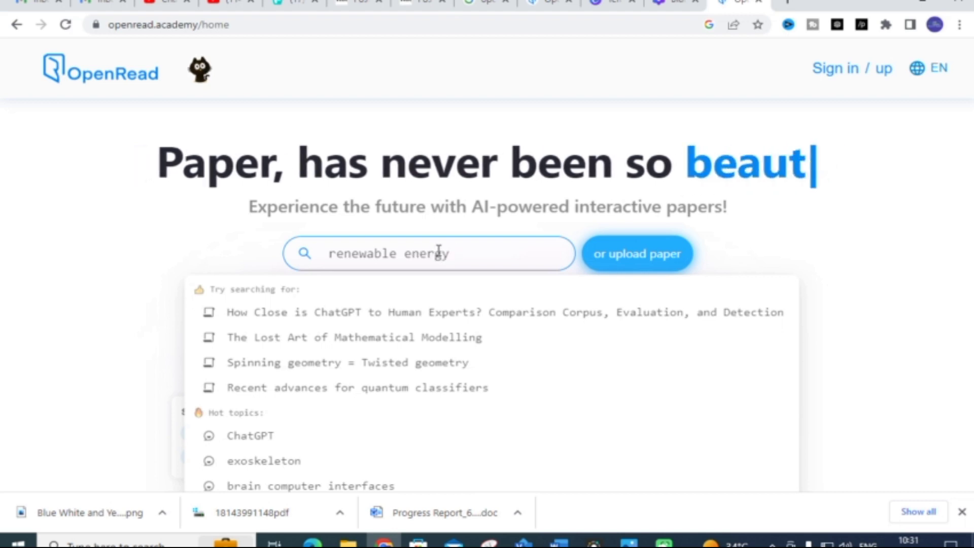
pyautogui.write(' resources')
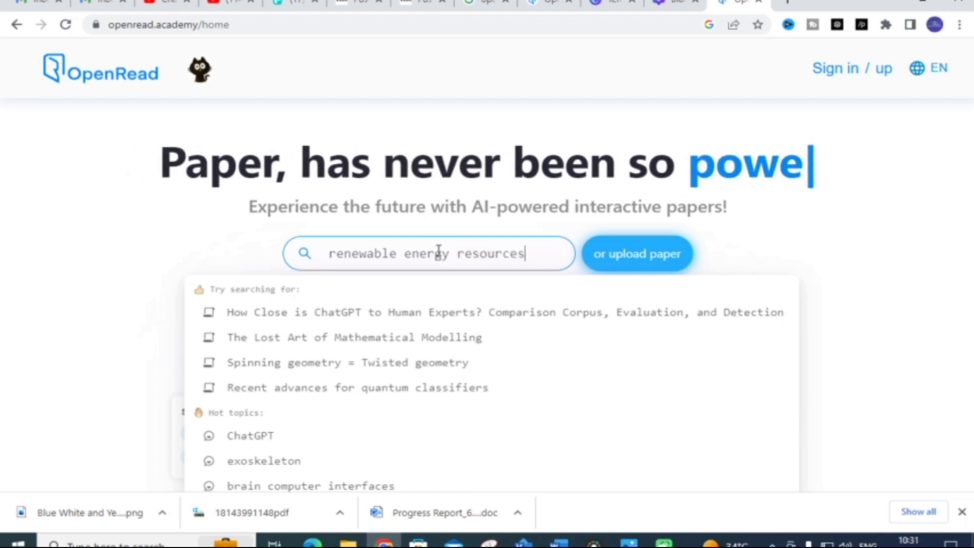
pyautogui.press('Return')
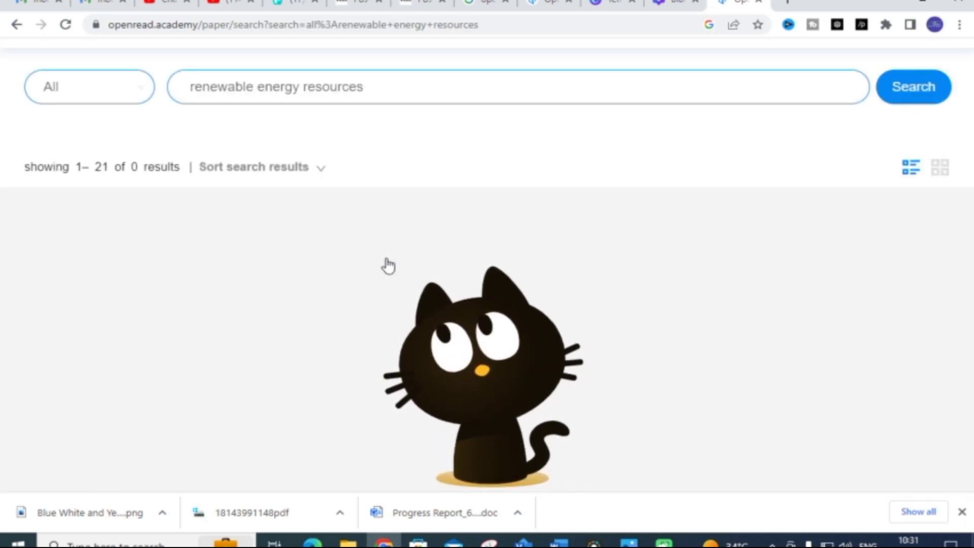
pyautogui.scroll(-10, 385, 264)
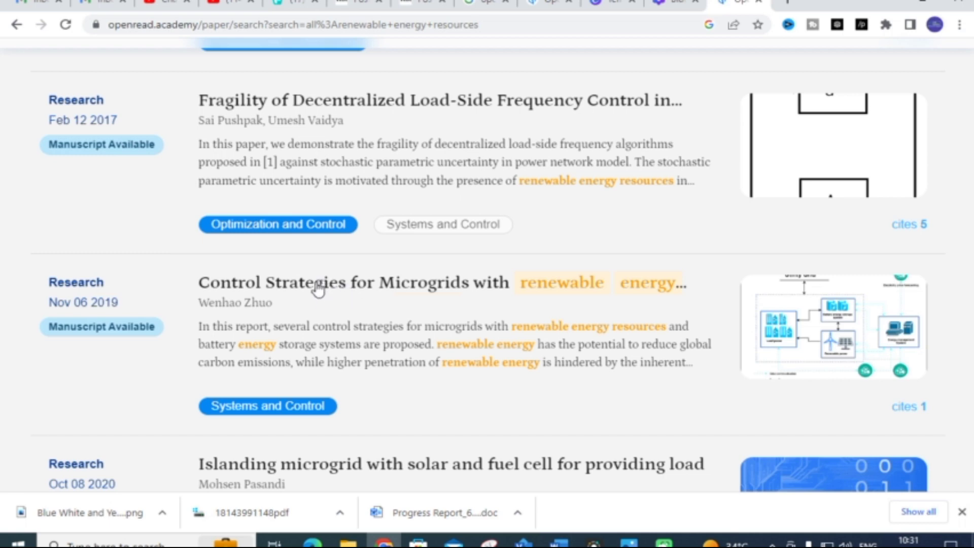
# Open the 'Control Strategies for Microgrids' paper and look over its abstract and sections
pyautogui.click(358, 287)
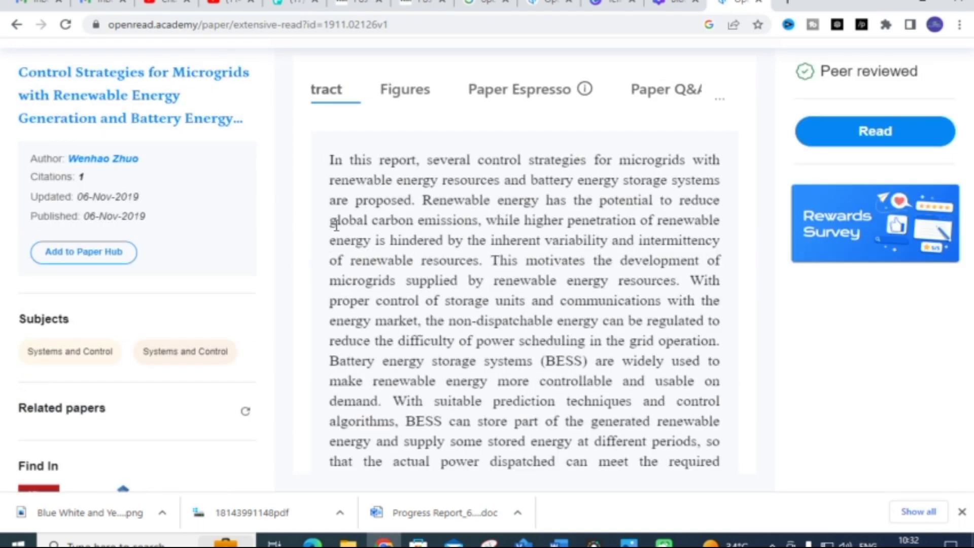
pyautogui.scroll(-3, 340, 213)
pyautogui.scroll(3, 338, 217)
pyautogui.moveTo(331, 90); pyautogui.dragTo(390, 101)
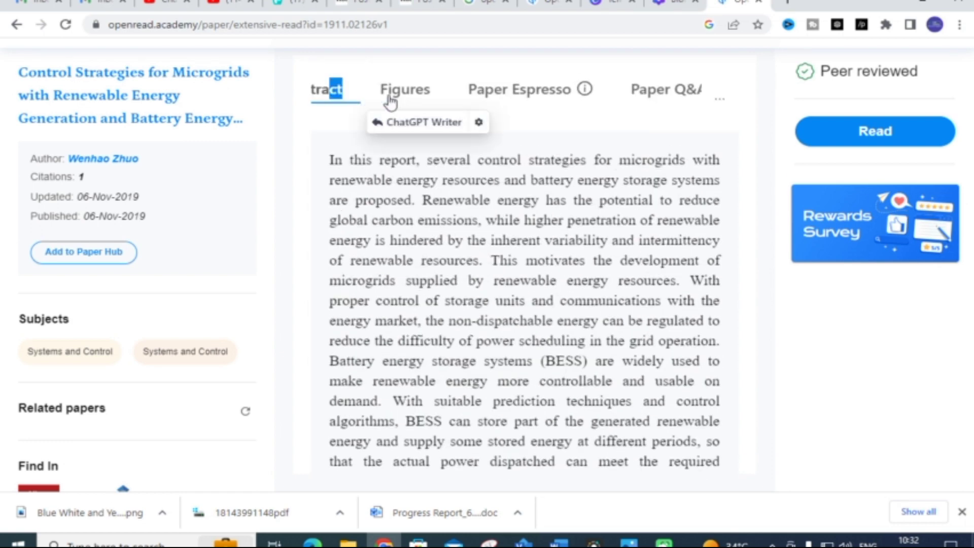
pyautogui.click(724, 98)
pyautogui.click(738, 140)
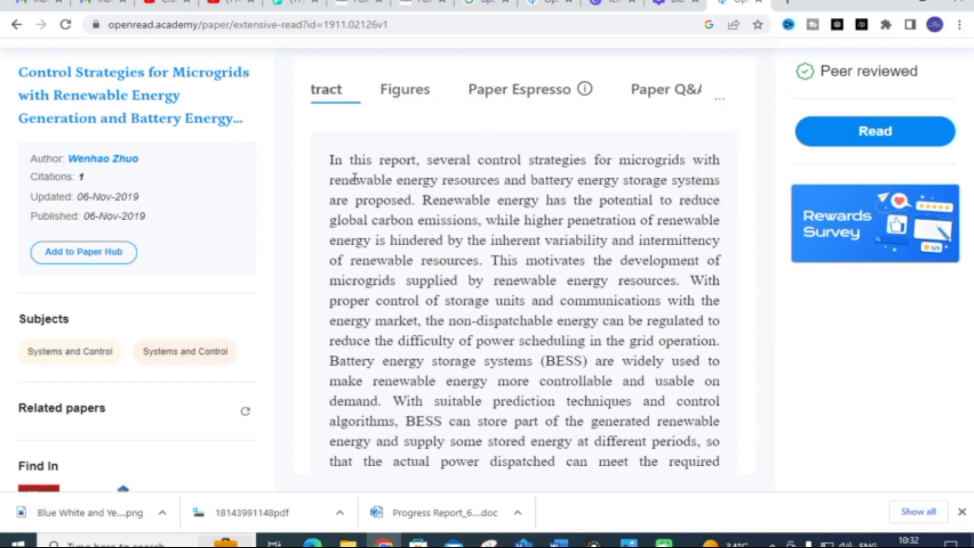
pyautogui.scroll(-3, 479, 171)
pyautogui.scroll(-1, 487, 153)
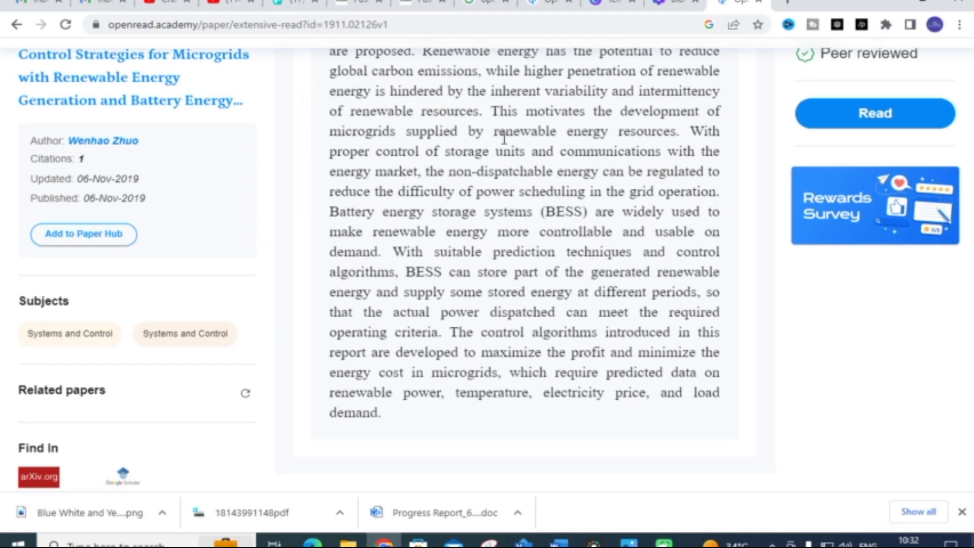
pyautogui.scroll(3, 502, 136)
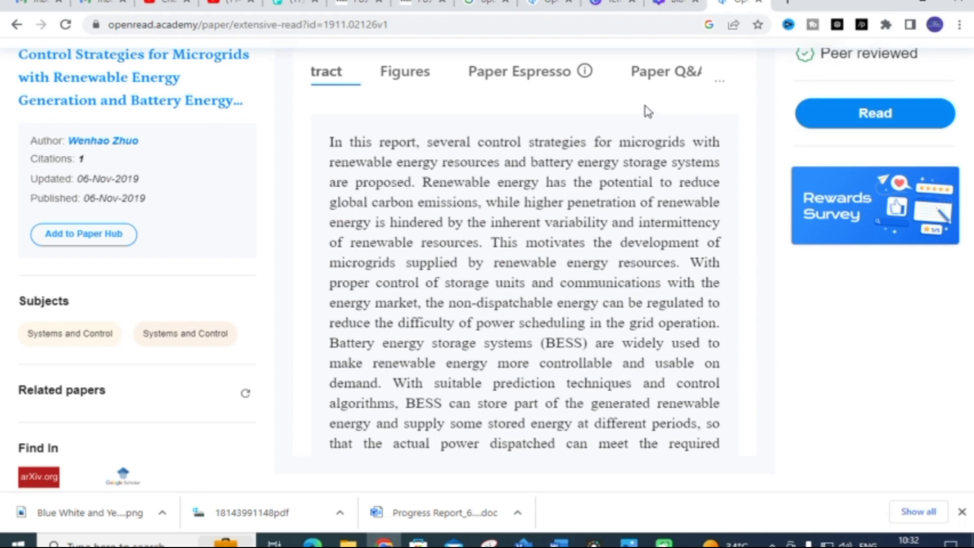
# In Paper Q&A, ask 'What are the highlights of this paper?' and read through the answer
pyautogui.click(655, 76)
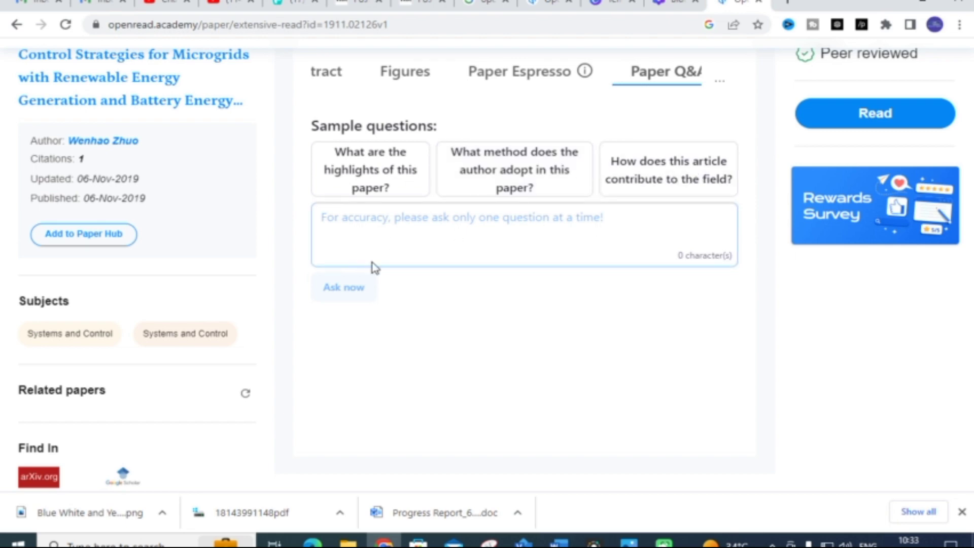
pyautogui.click(394, 169)
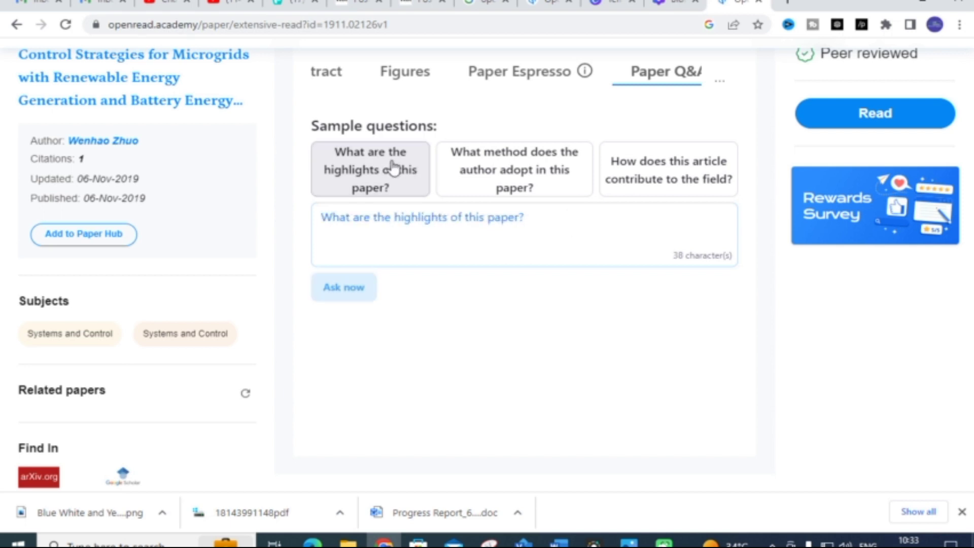
pyautogui.click(350, 288)
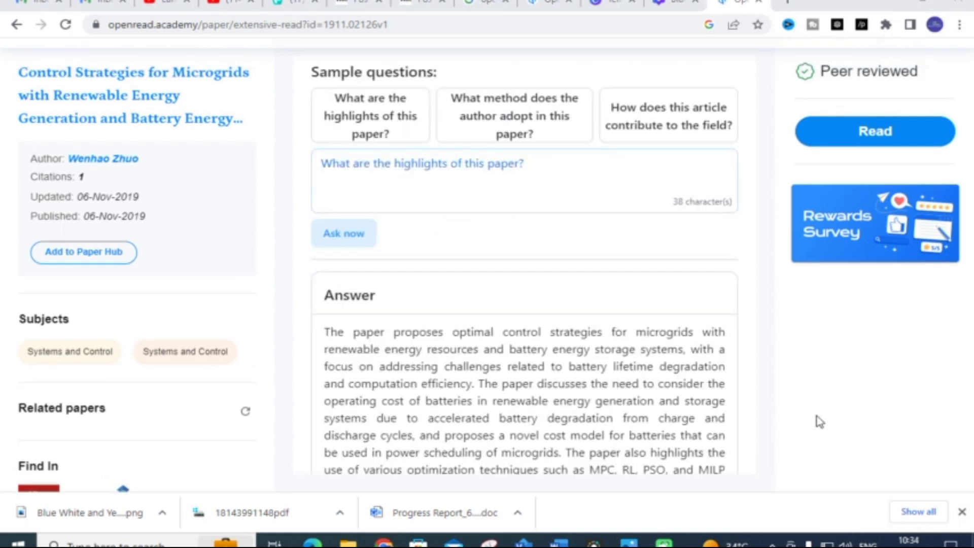
pyautogui.scroll(2, 756, 401)
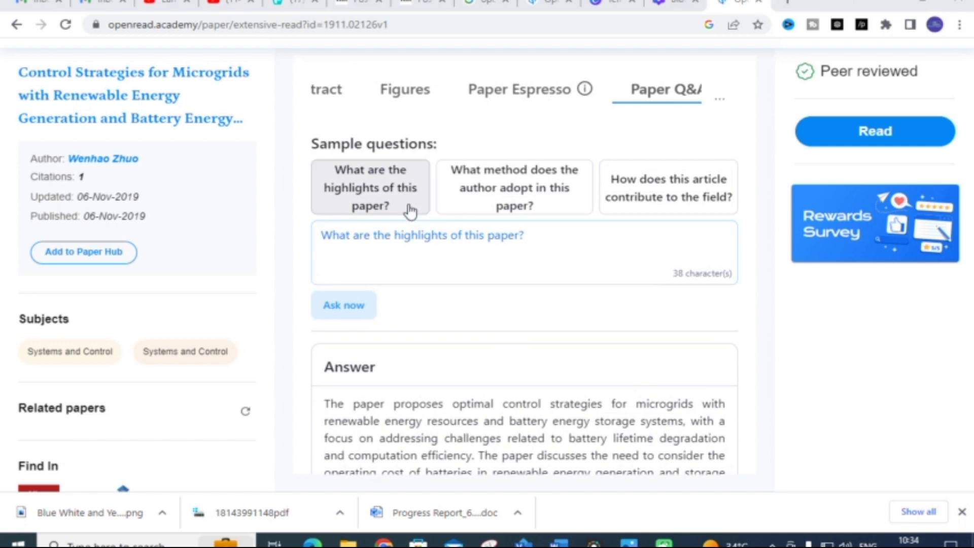
pyautogui.scroll(-3, 439, 319)
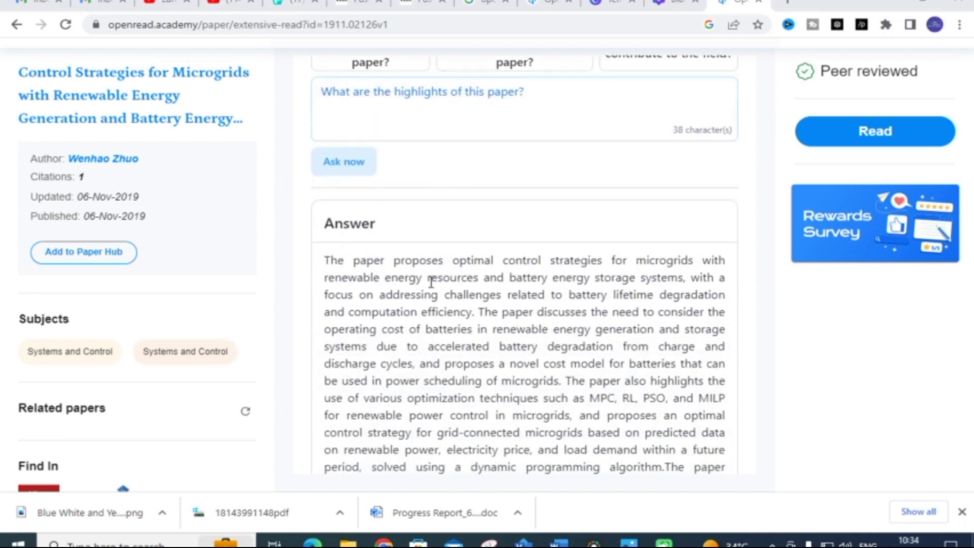
pyautogui.scroll(2, 428, 283)
pyautogui.scroll(-4, 381, 248)
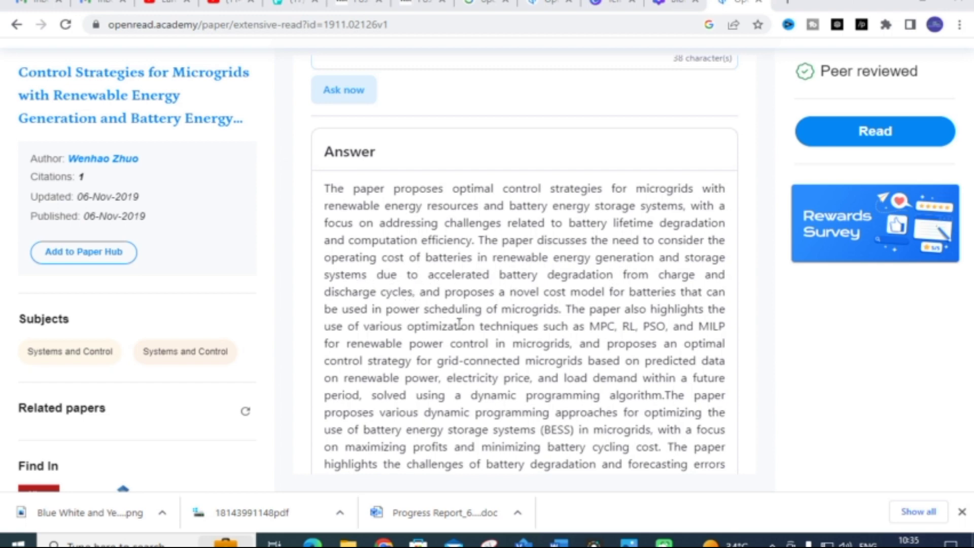
pyautogui.scroll(4, 459, 330)
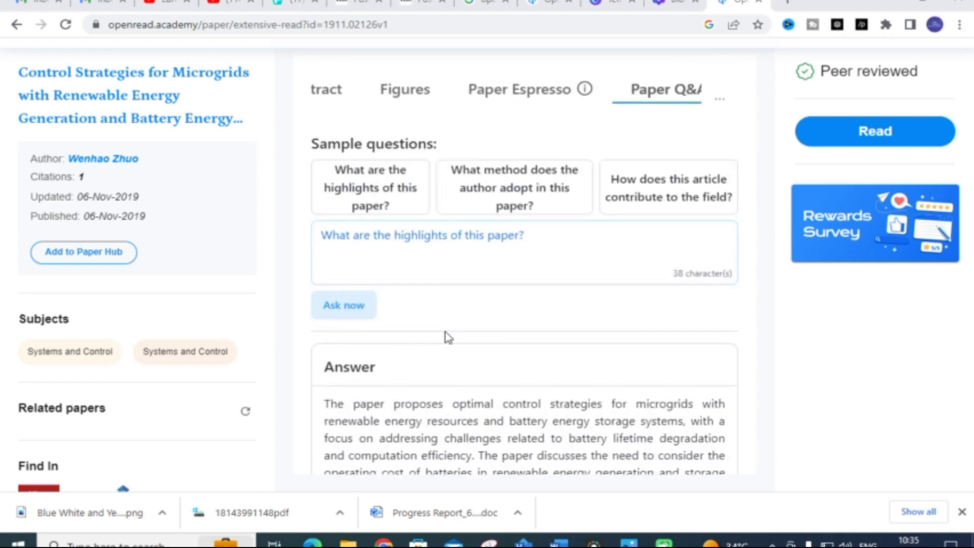
pyautogui.scroll(-6, 448, 338)
pyautogui.scroll(-5, 447, 324)
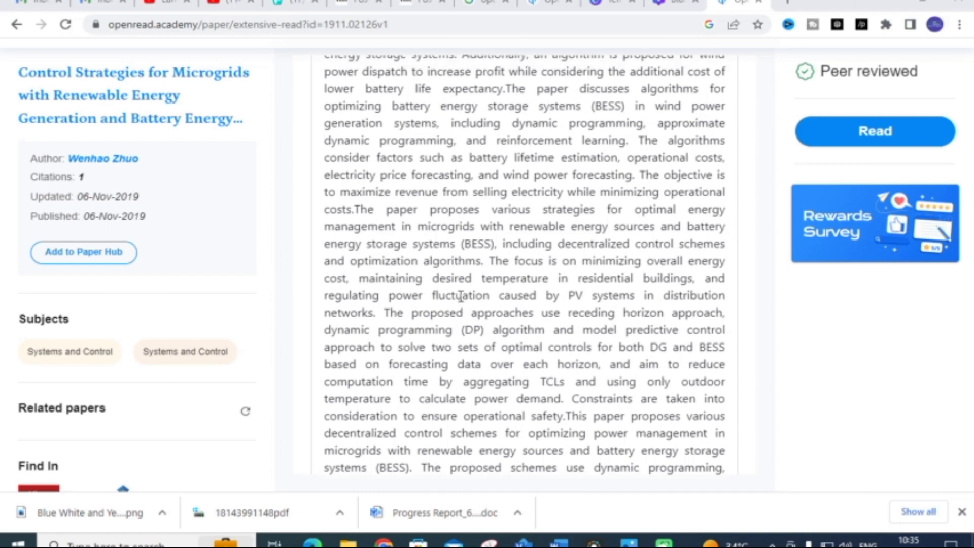
pyautogui.scroll(-8, 459, 291)
pyautogui.scroll(10, 451, 294)
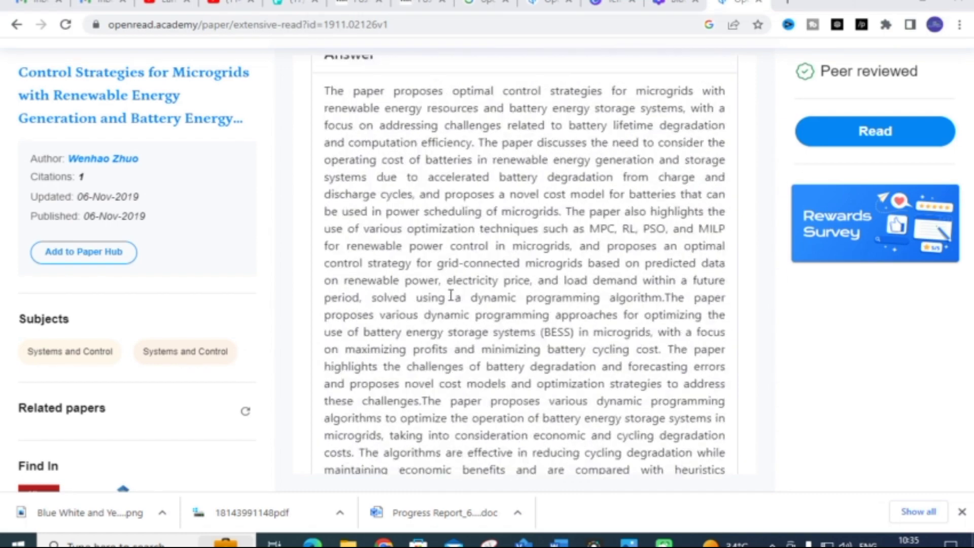
pyautogui.scroll(6, 451, 295)
pyautogui.scroll(-4, 446, 298)
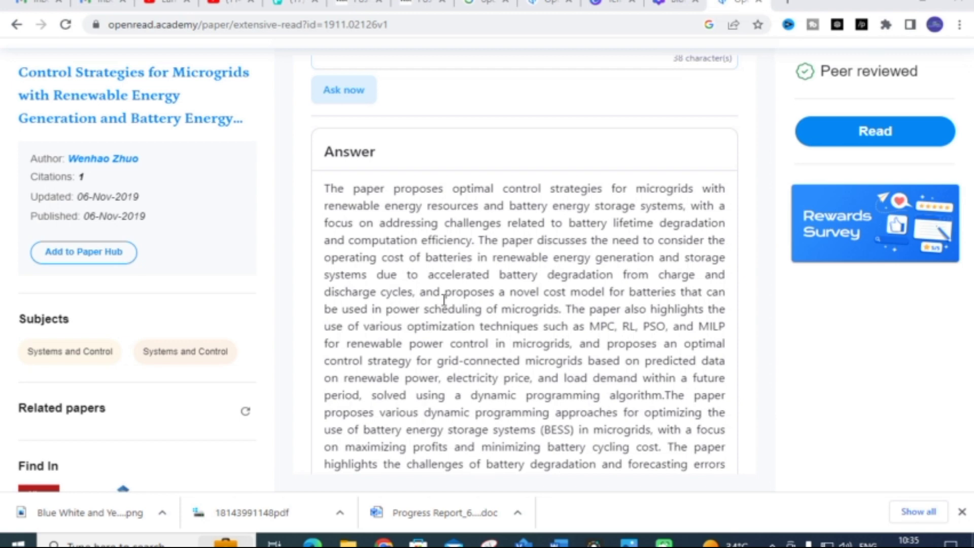
pyautogui.scroll(4, 444, 299)
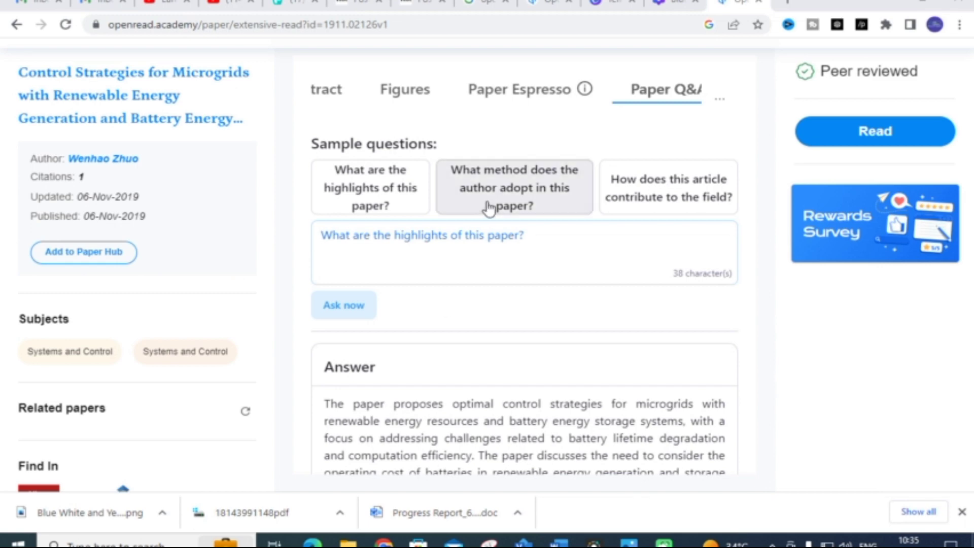
# Ask 'What method does the author adopt in this paper?' and select 'dynamic programming approach' in the answer
pyautogui.click(525, 189)
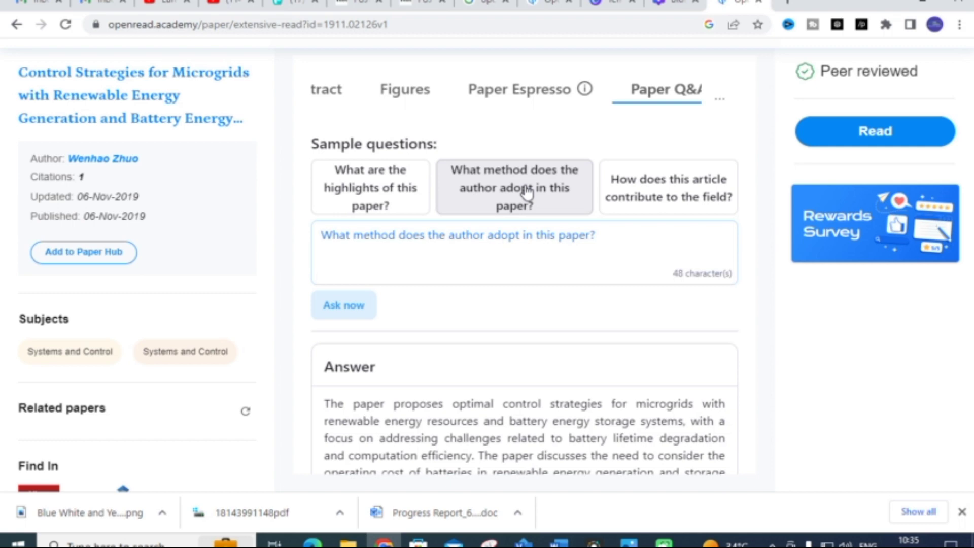
pyautogui.click(350, 313)
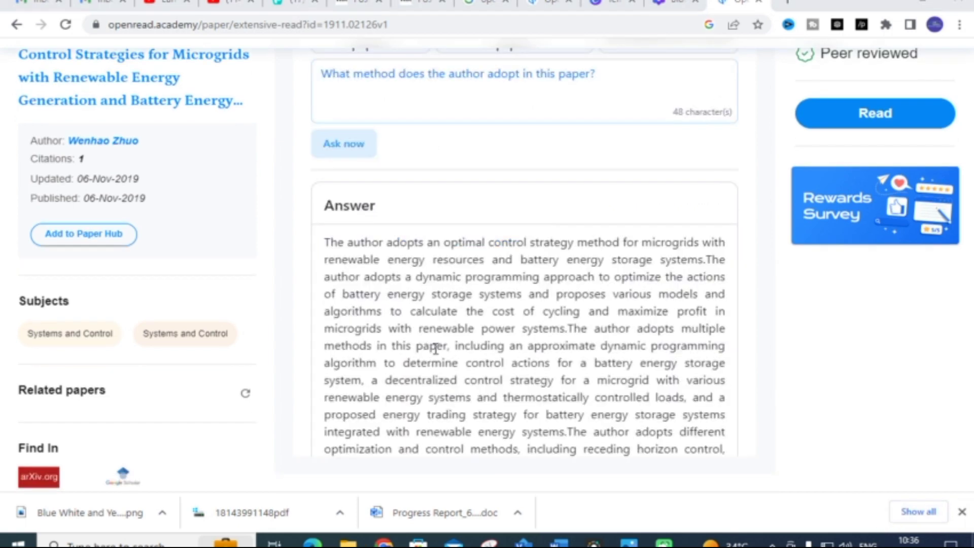
pyautogui.scroll(4, 409, 332)
pyautogui.scroll(-2, 408, 333)
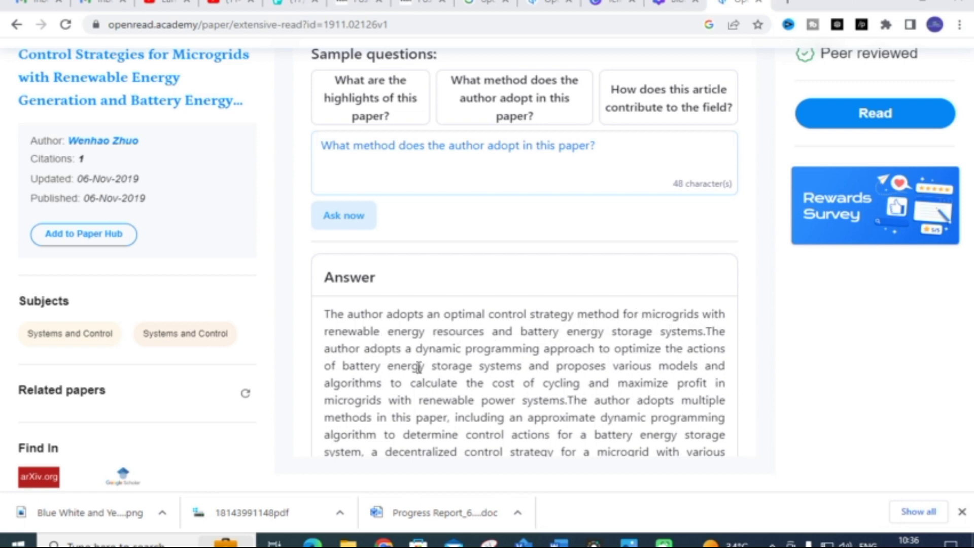
pyautogui.moveTo(415, 349); pyautogui.dragTo(611, 350)
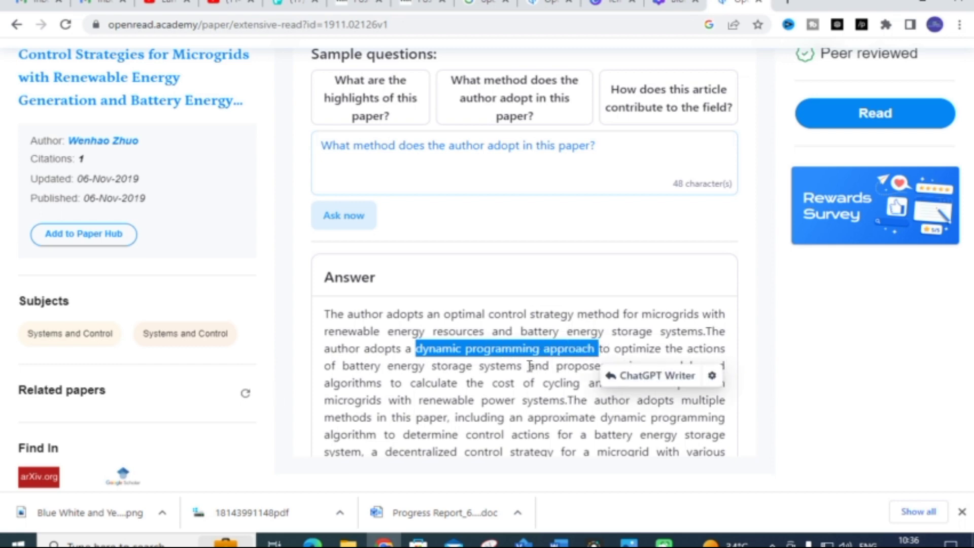
# Read through the method answer, then load 'How does this article contribute to the field?' as the question
pyautogui.scroll(-1, 530, 365)
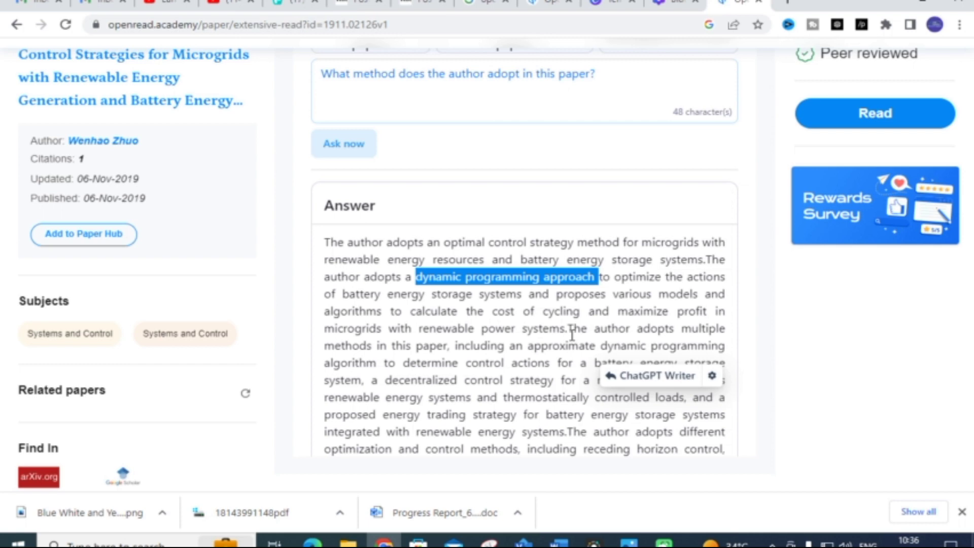
pyautogui.scroll(-2, 572, 335)
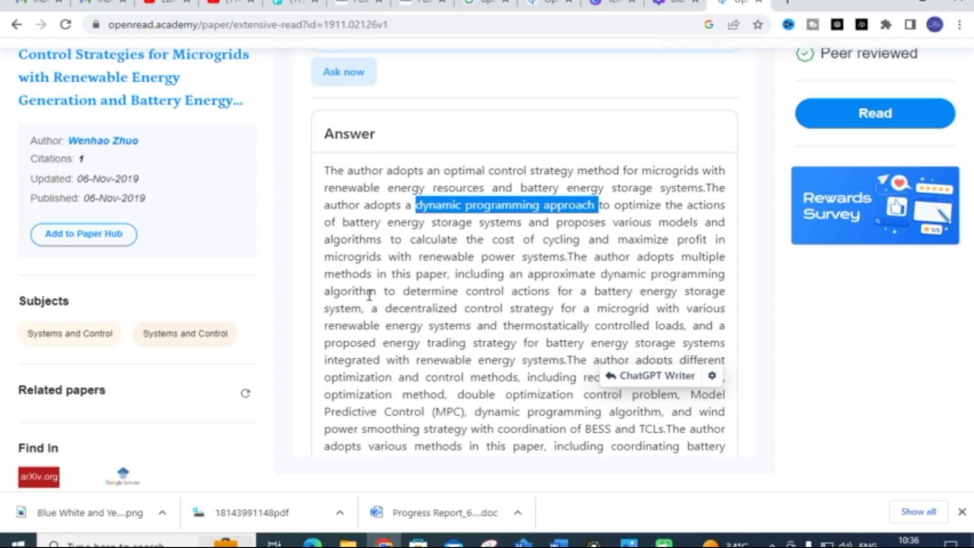
pyautogui.scroll(3, 406, 292)
pyautogui.scroll(-2, 425, 368)
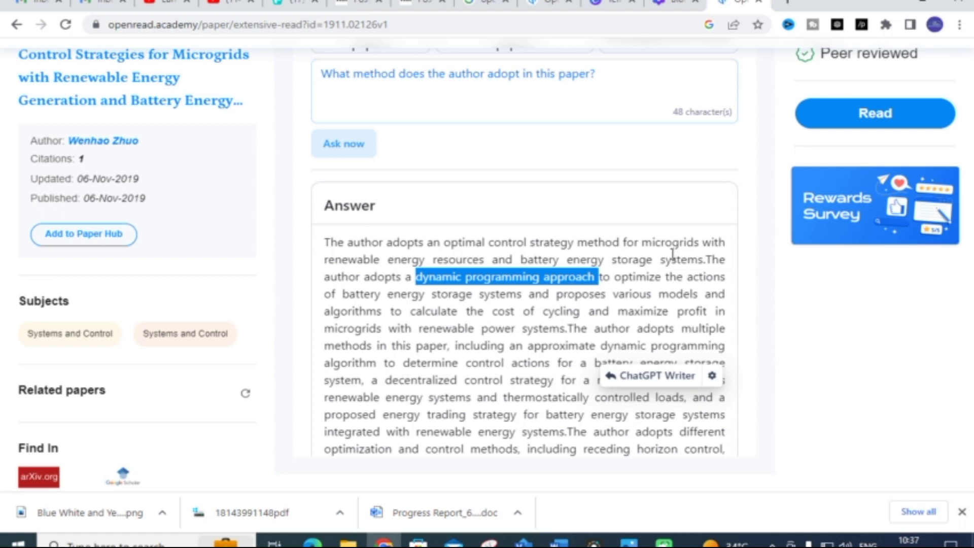
pyautogui.scroll(3, 660, 289)
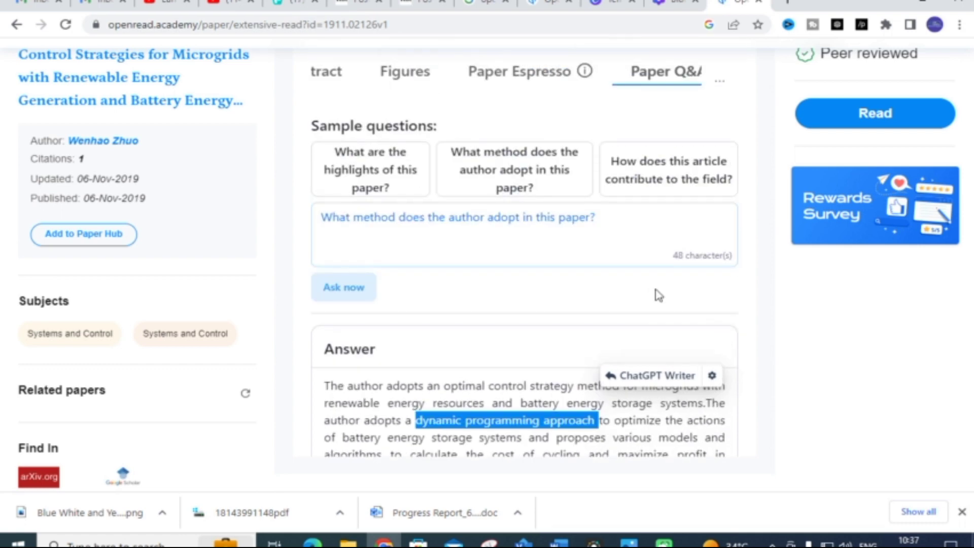
pyautogui.click(657, 181)
# Ask the contribution question and review the answer on battery cost models and reinforcement learning
pyautogui.click(348, 286)
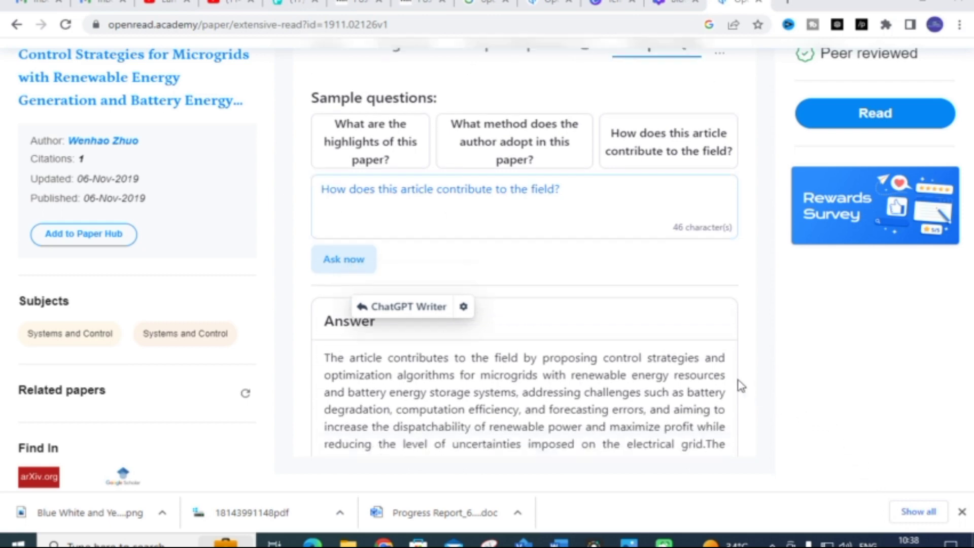
pyautogui.scroll(-3, 316, 218)
pyautogui.scroll(3, 507, 192)
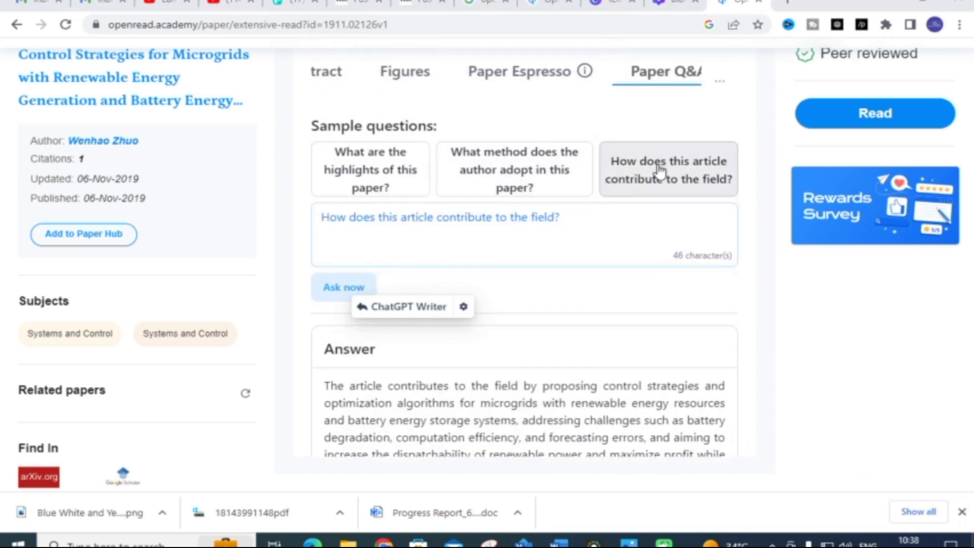
pyautogui.scroll(-1, 515, 319)
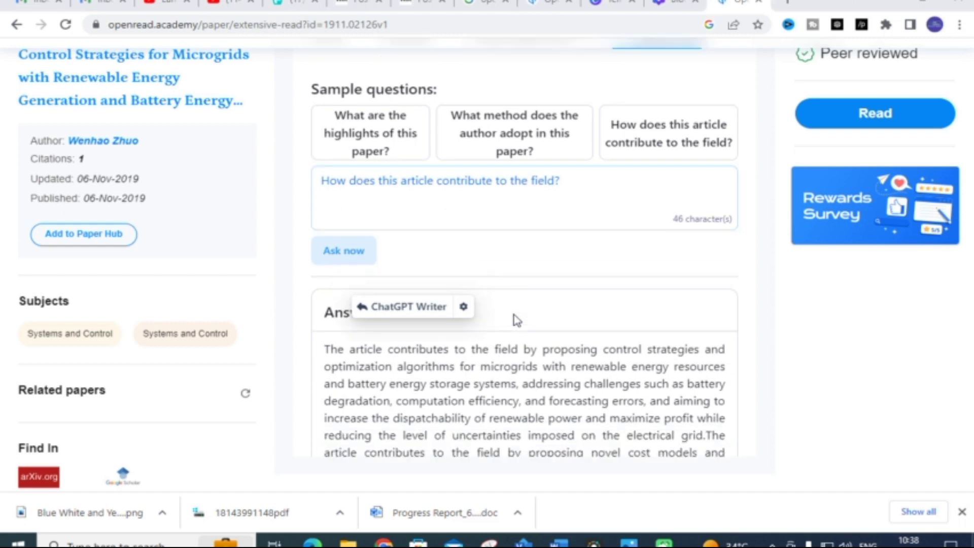
pyautogui.scroll(-1, 437, 289)
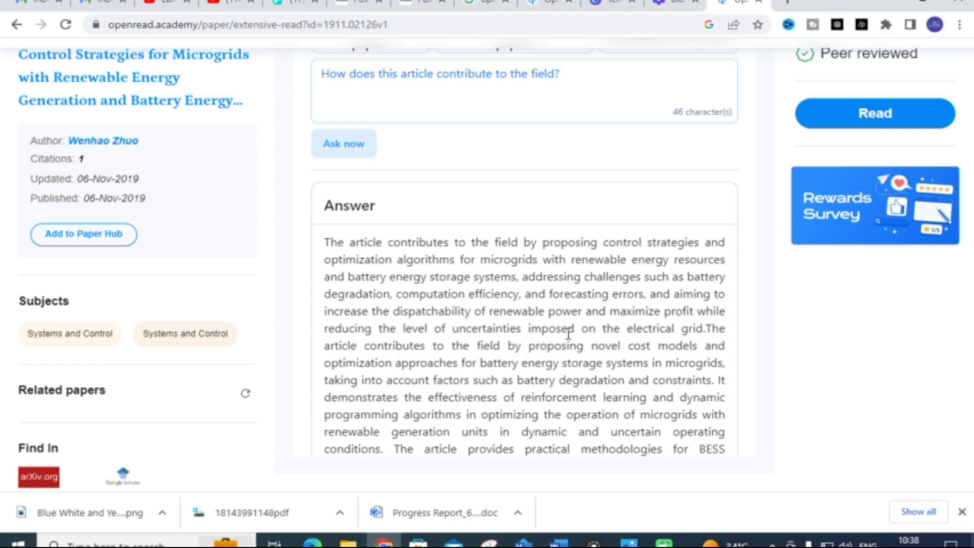
pyautogui.scroll(3, 384, 320)
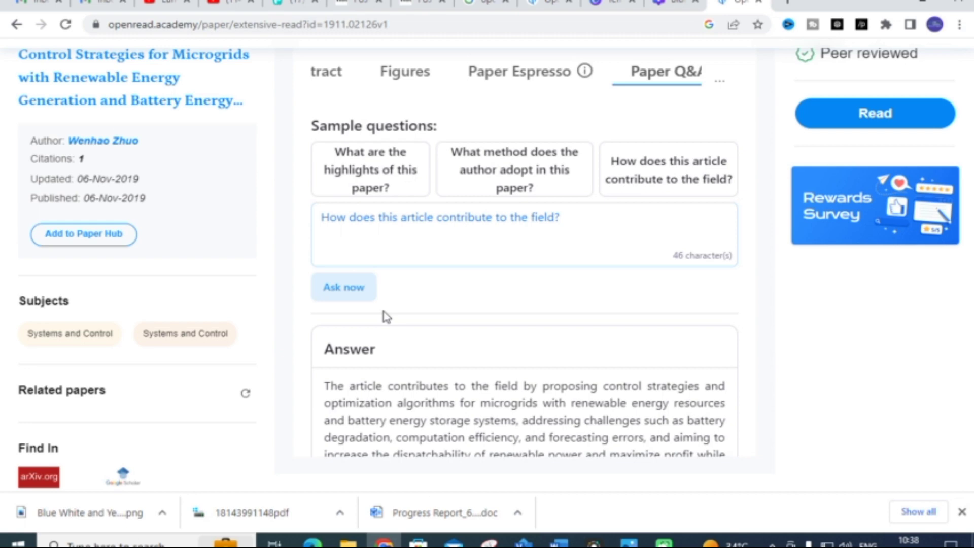
pyautogui.scroll(-1, 386, 330)
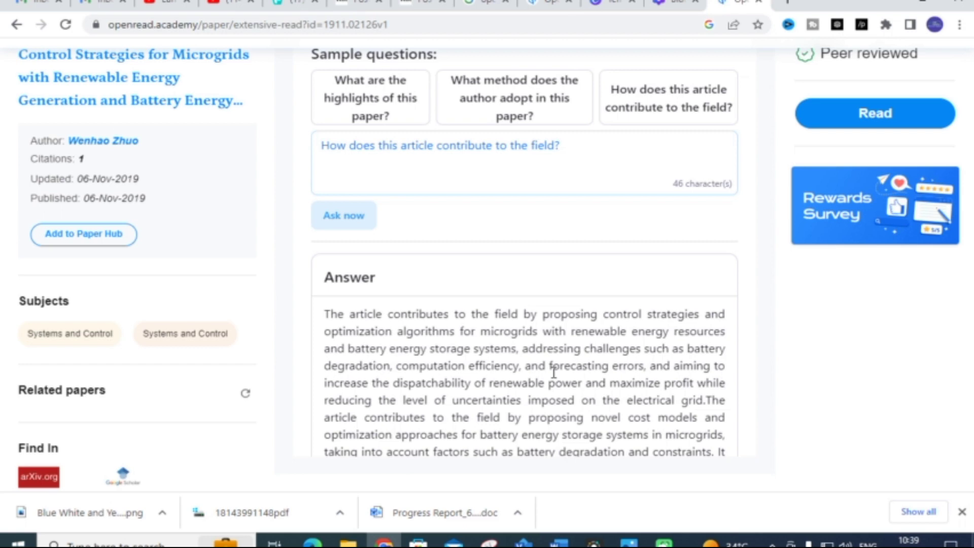
pyautogui.scroll(2, 553, 372)
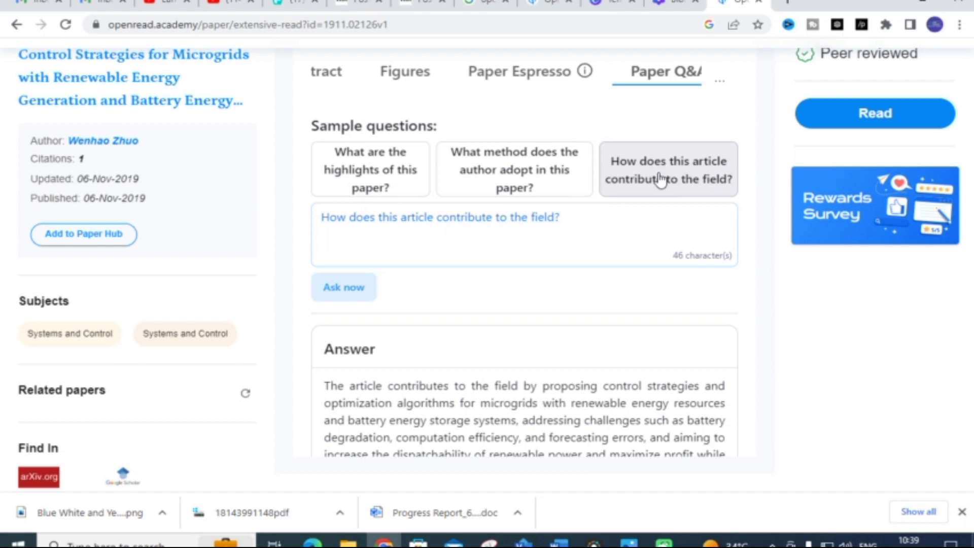
pyautogui.scroll(1, 442, 302)
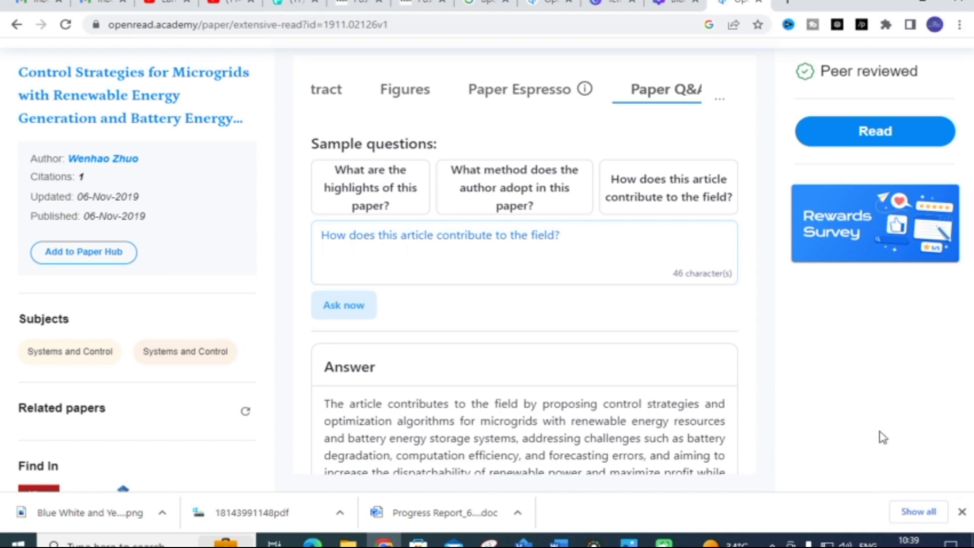
pyautogui.hotkey('alt', 'Tab')
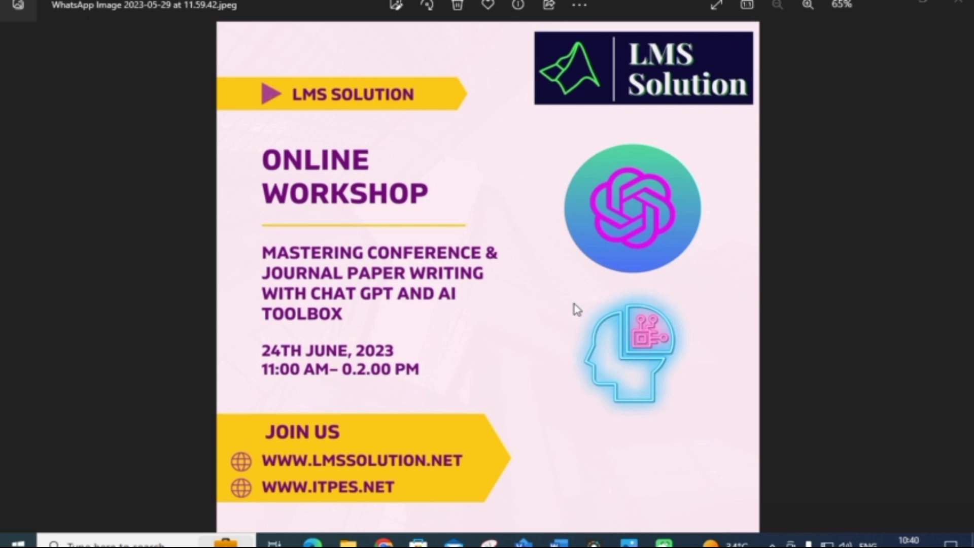
pyautogui.click(383, 542)
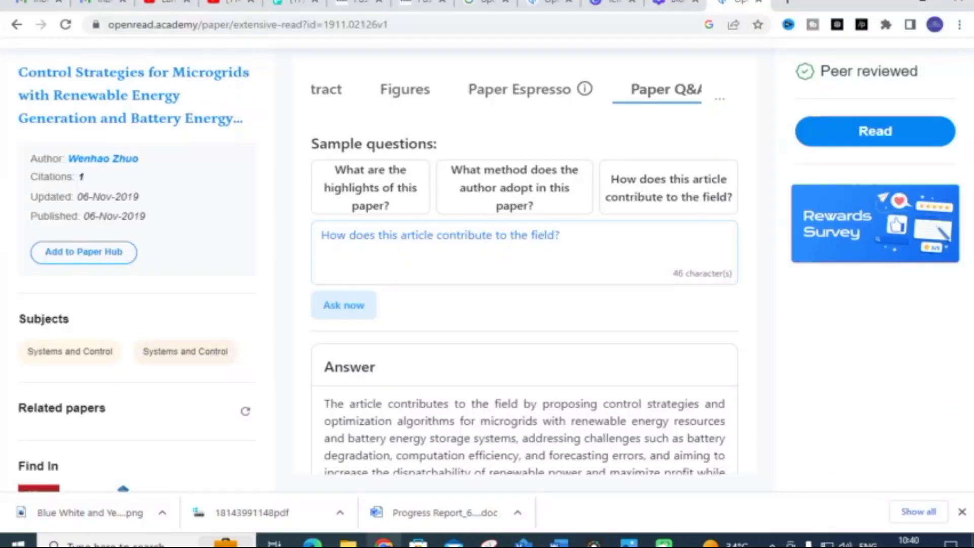